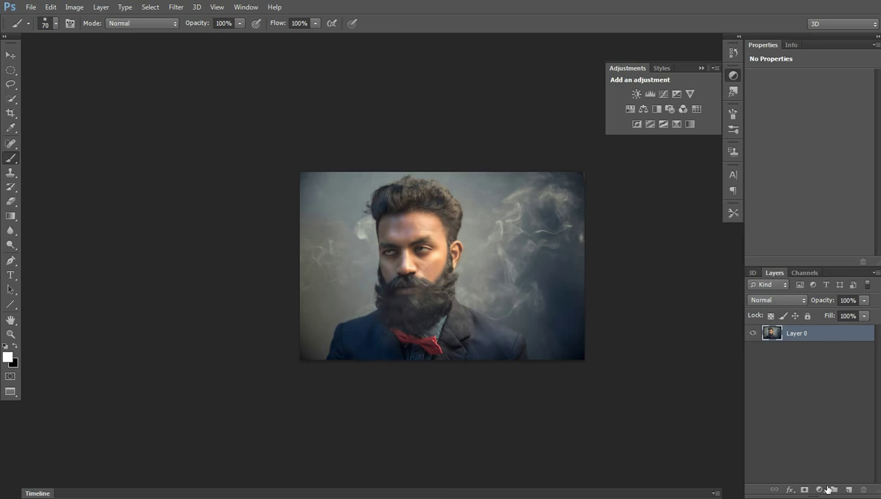
Add two empty layers above the portrait and name the top one BLUE.
click(849, 489)
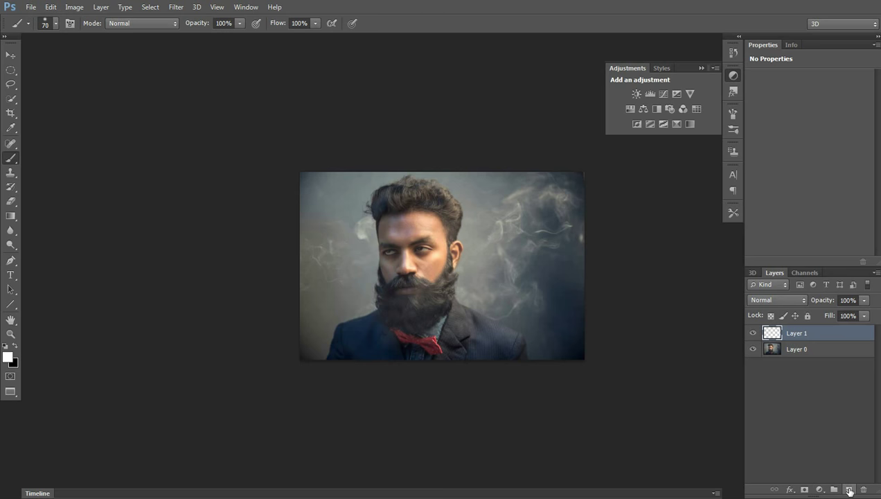
click(848, 489)
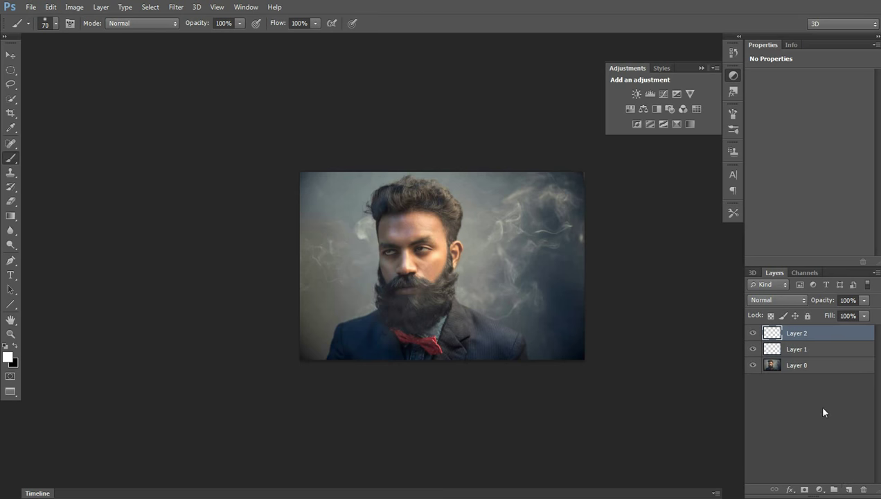
right_click(810, 335)
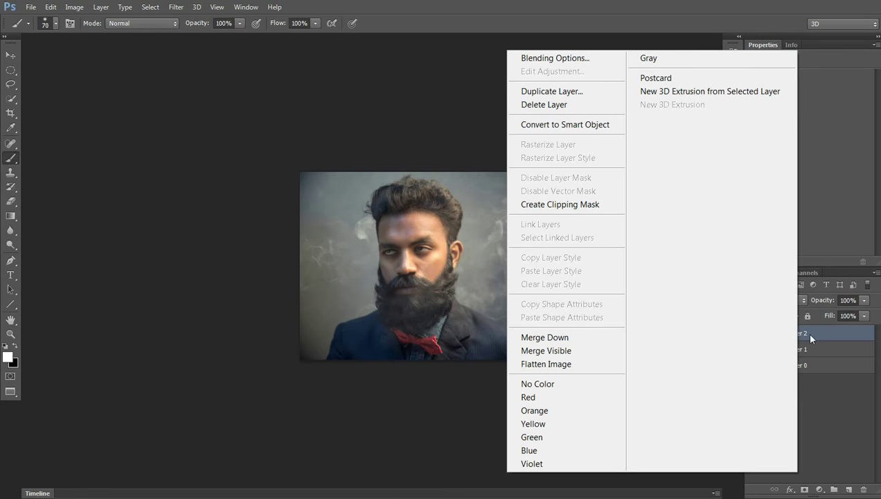
click(811, 335)
double_click(805, 333)
key(BackSpace)
text(B)
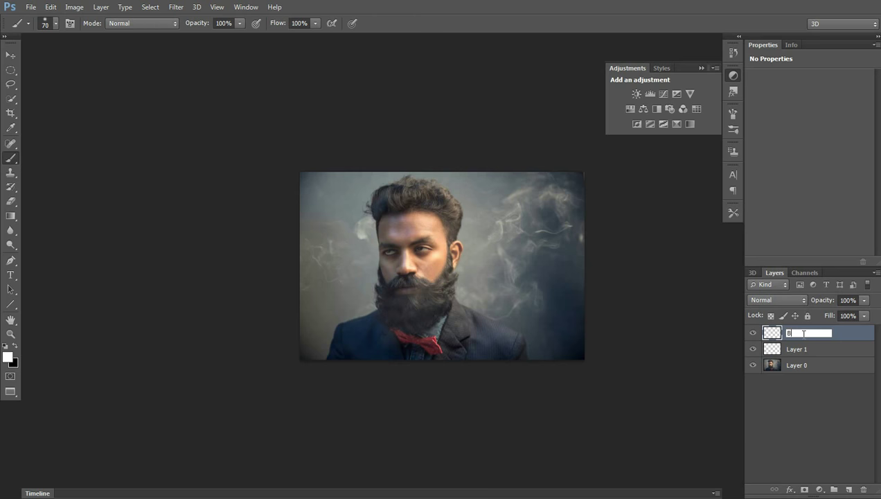
text(LUE)
Rename the lower new layer RED, leaving the BLUE layer selected.
click(800, 350)
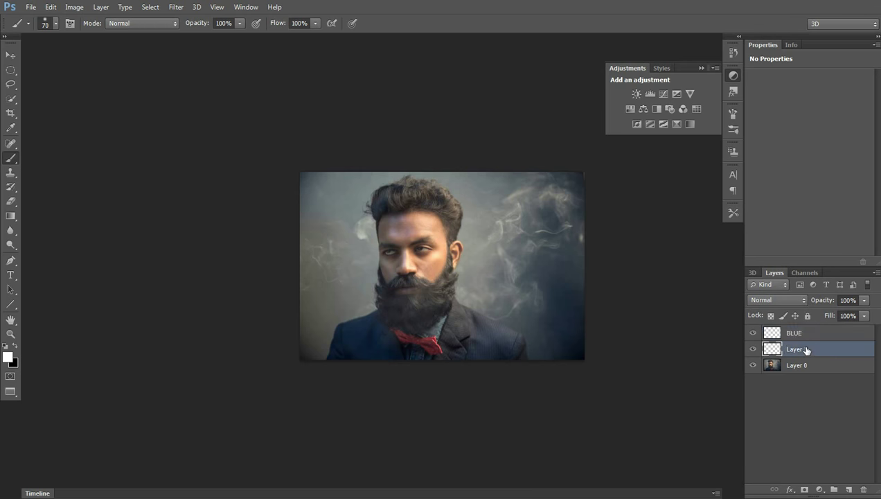
double_click(800, 350)
text(RED)
click(755, 421)
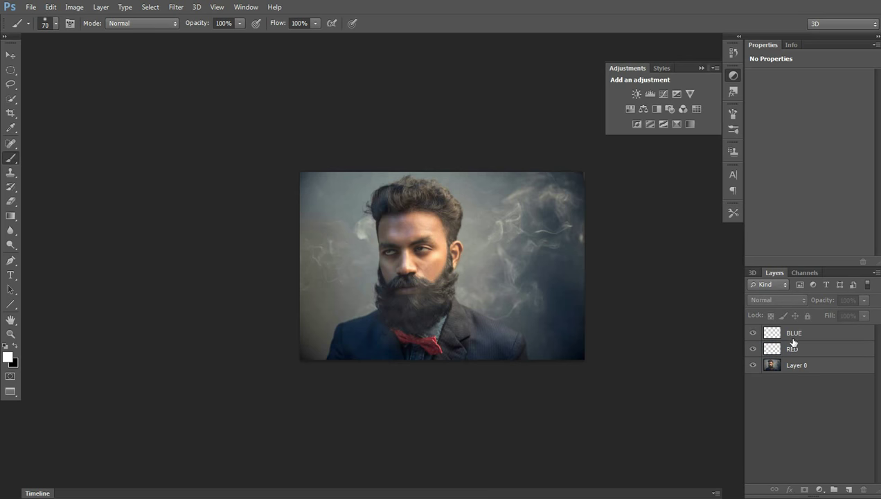
click(787, 334)
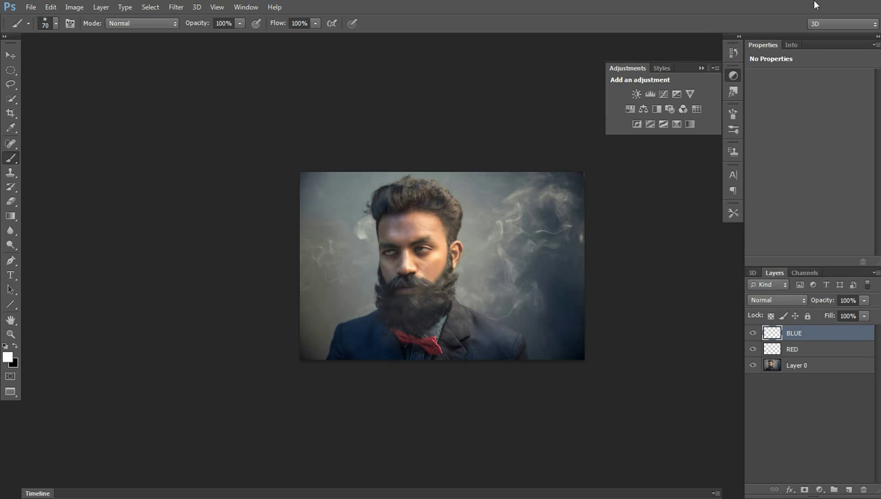
Fill the BLUE layer with a cyan #00f7d1 gradient fading from the right edge leftward.
click(12, 214)
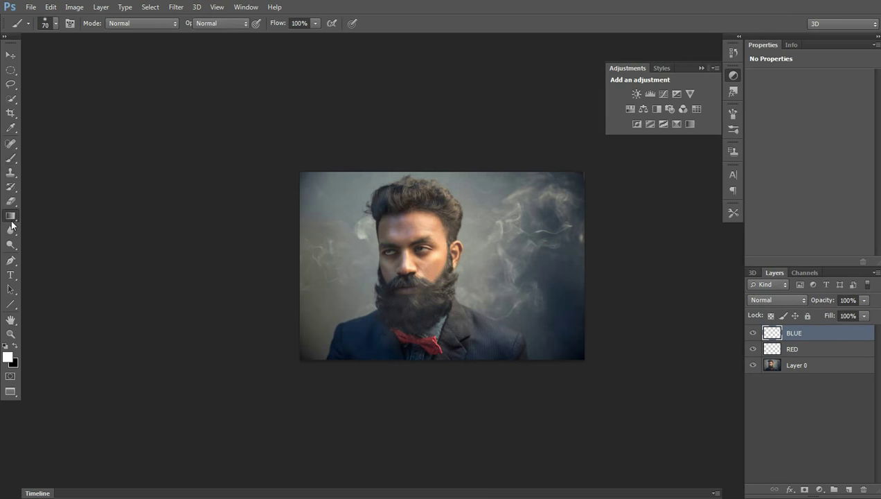
click(7, 357)
click(641, 134)
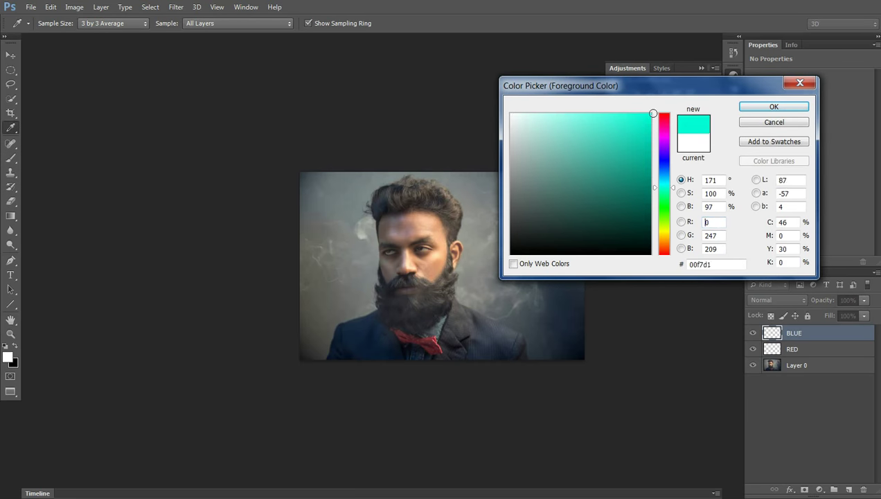
click(763, 111)
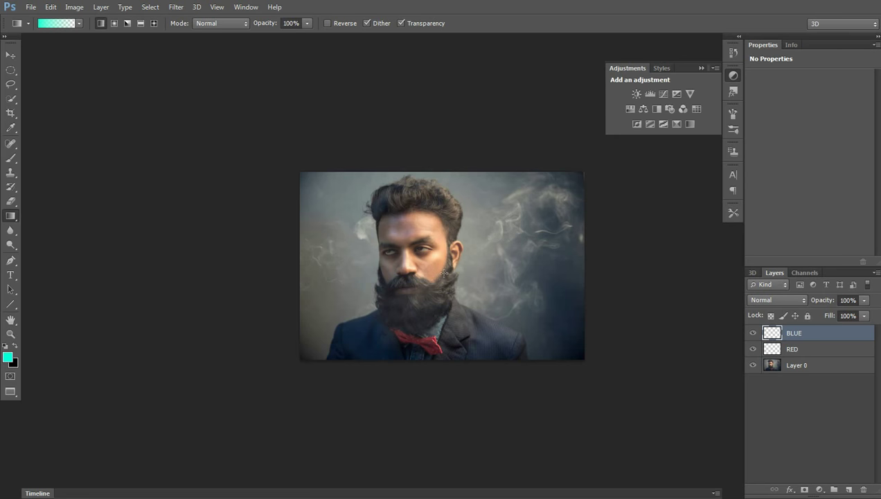
drag(583, 274, 299, 275)
drag(299, 274, 299, 275)
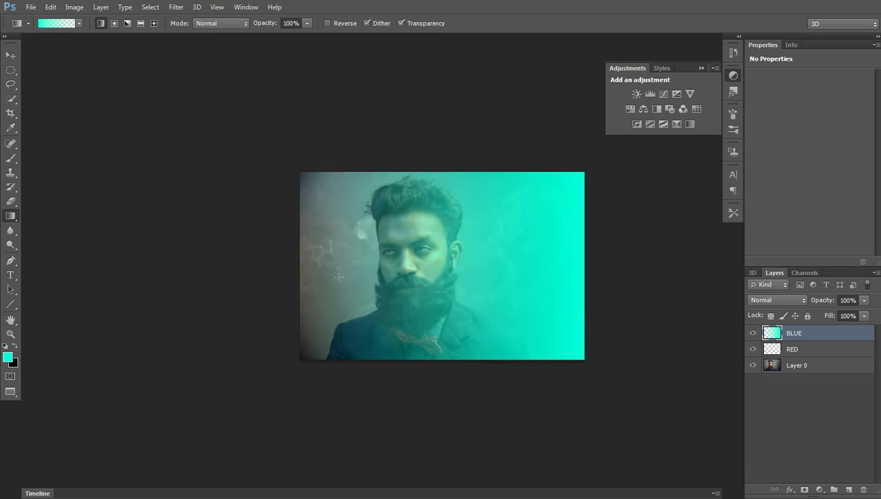
click(764, 349)
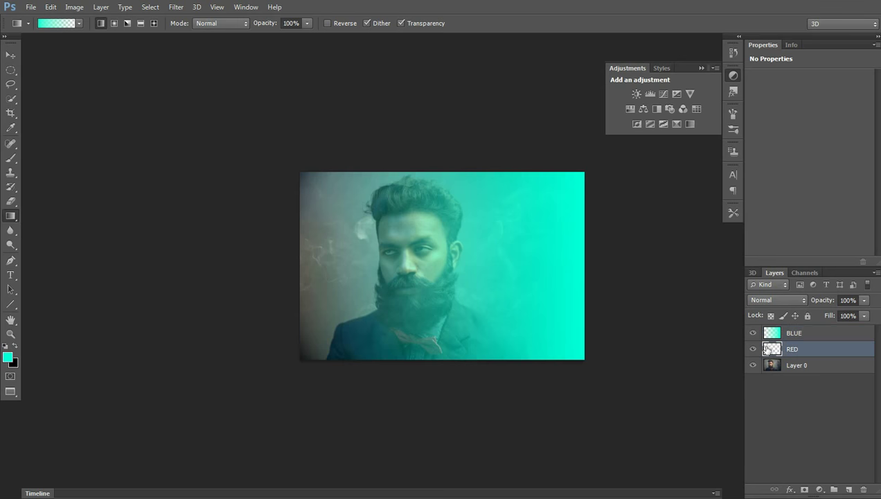
Set the foreground to red #ff003c and draw a gradient from the left edge on RED.
click(8, 356)
drag(659, 190, 666, 121)
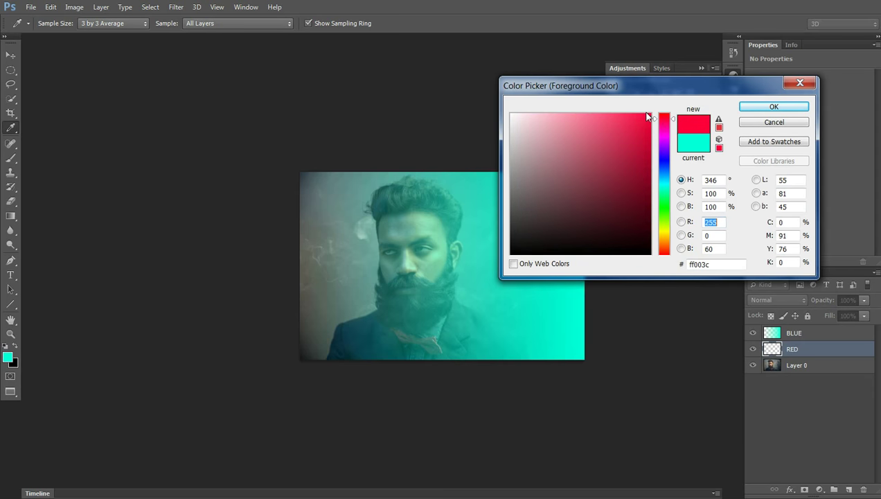
click(751, 107)
key(g)
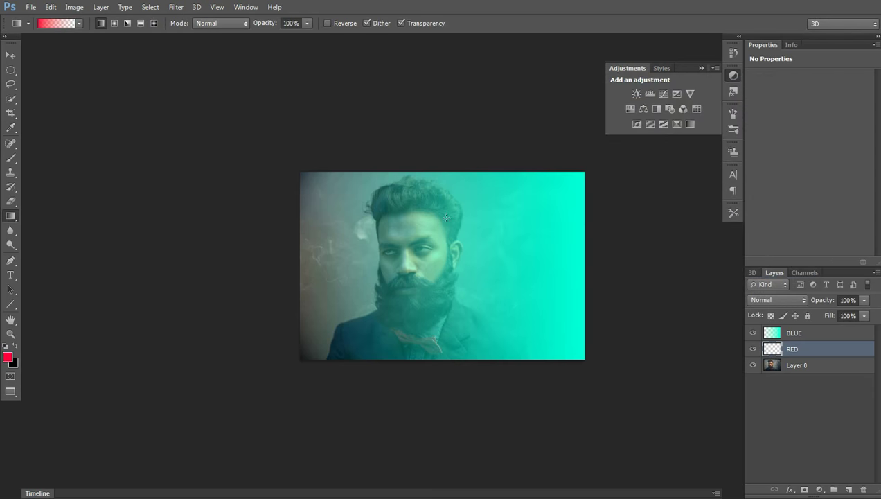
drag(298, 272, 583, 272)
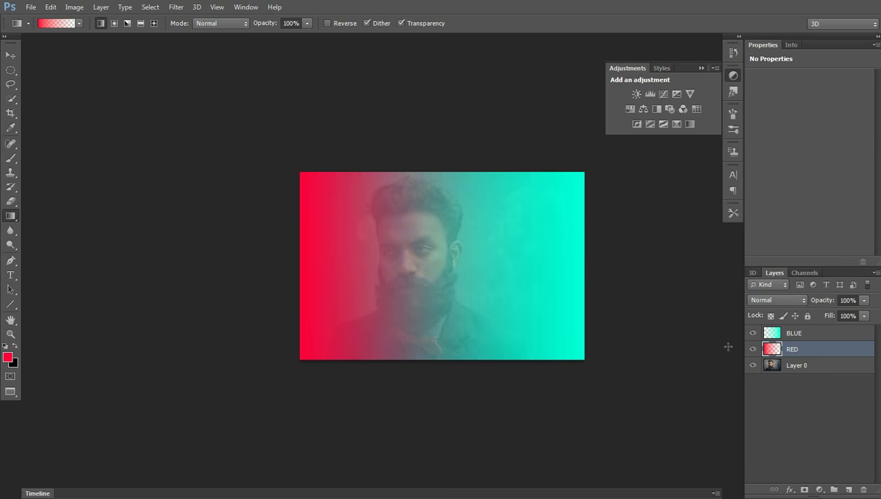
Nudge the RED gradient layer right and stretch it to 102.33% width to cover the left edge.
click(13, 57)
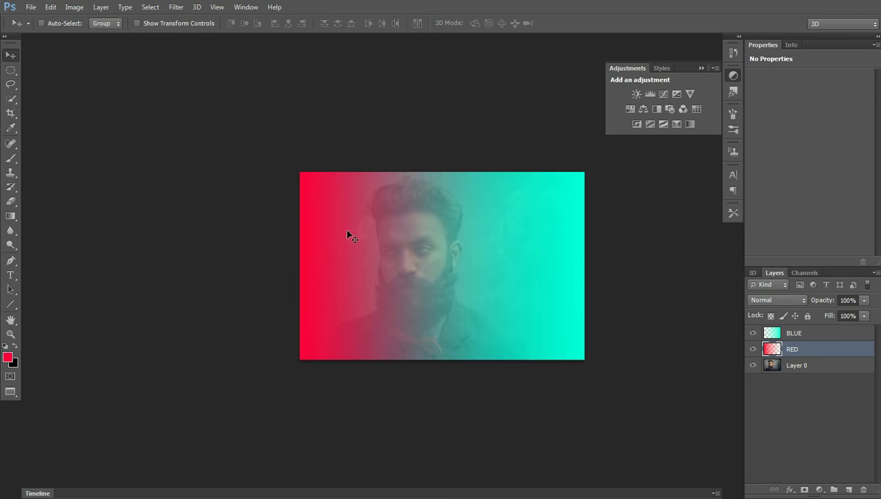
drag(347, 254, 354, 255)
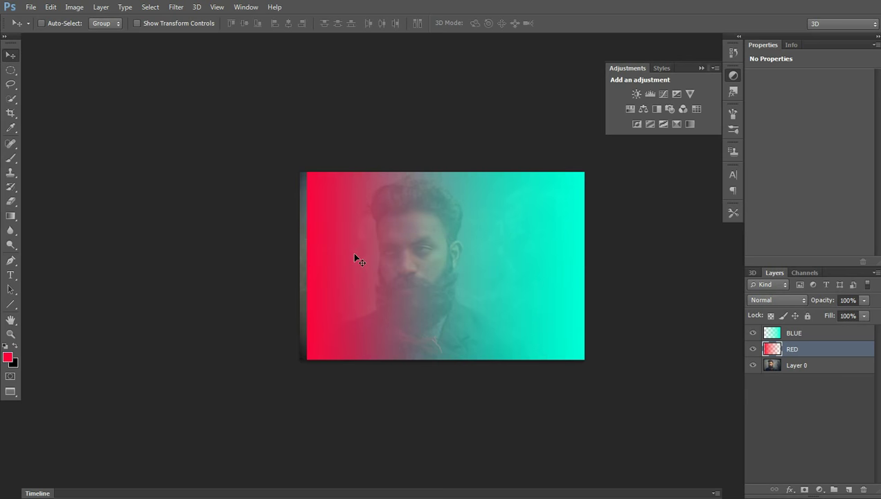
key(ctrl+t)
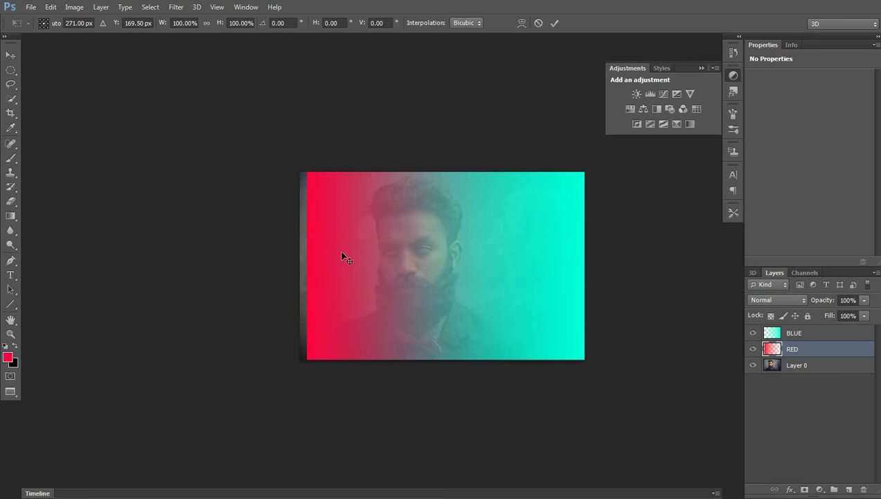
drag(304, 265, 300, 265)
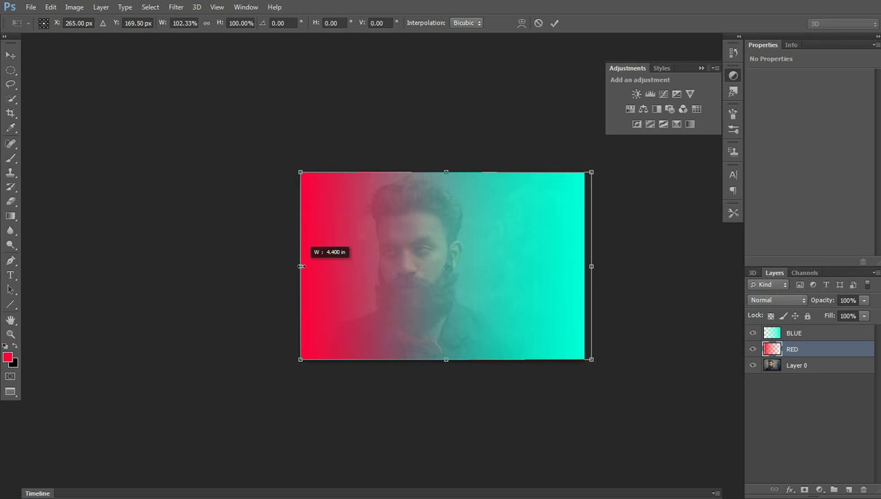
click(553, 24)
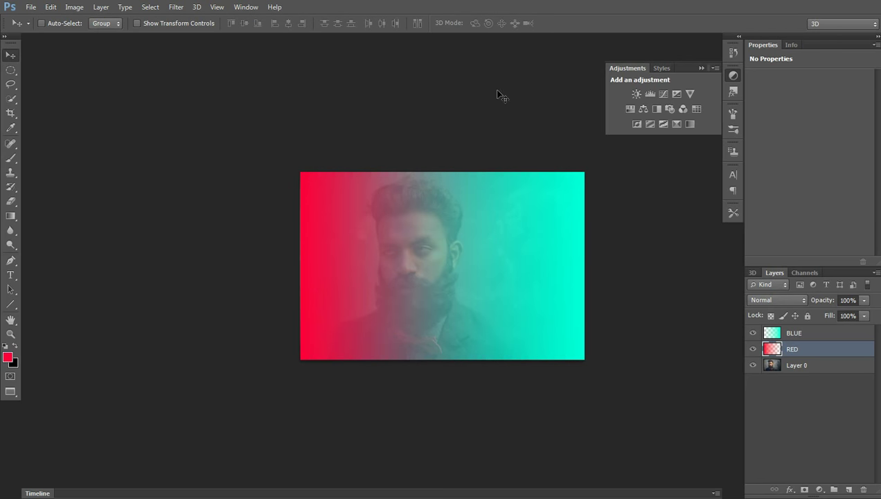
Lower the opacity of the RED and BLUE gradient layers, fading RED much further.
click(863, 300)
drag(863, 315, 831, 316)
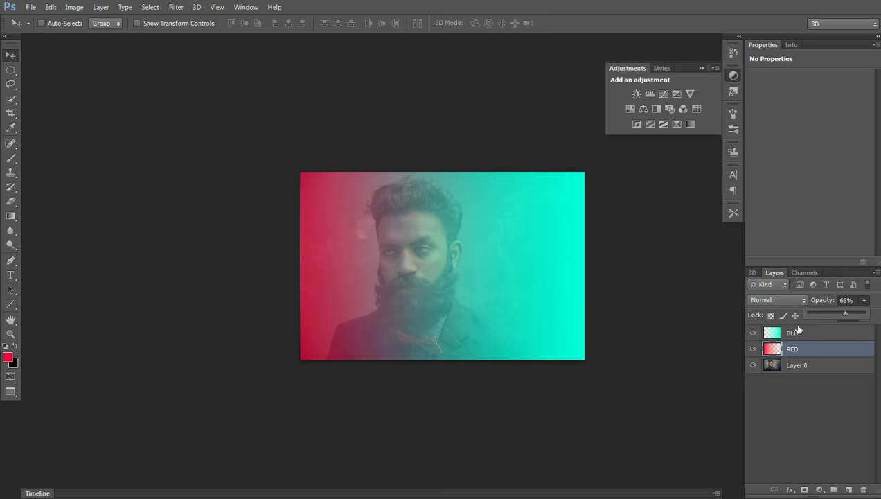
click(794, 333)
click(864, 300)
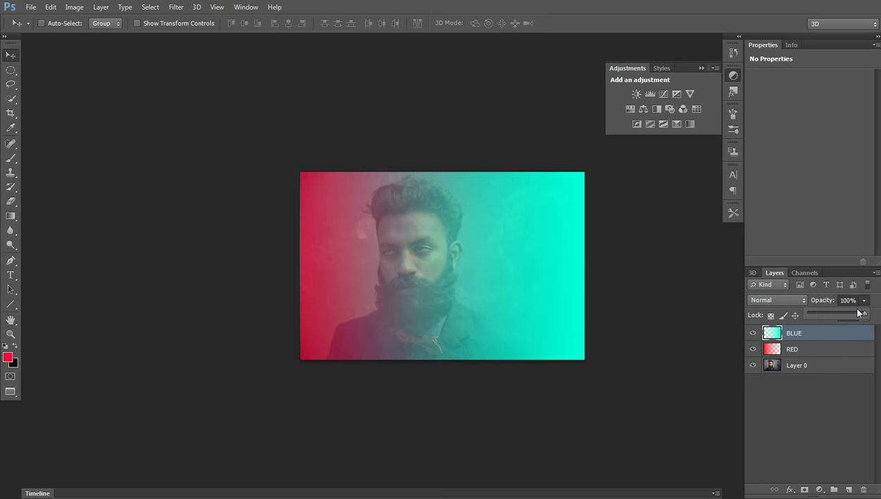
drag(863, 315, 851, 315)
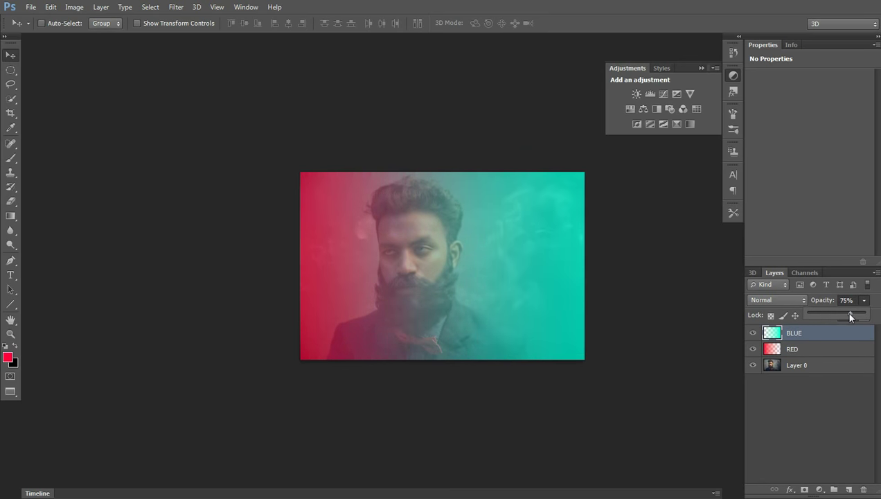
click(792, 348)
click(864, 300)
drag(856, 315, 845, 317)
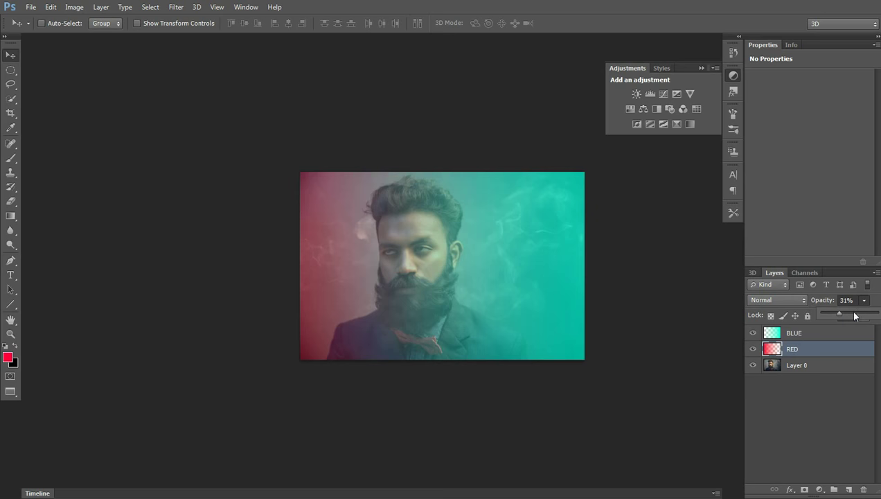
Set the BLUE layer to 53% opacity and hide the RED layer.
click(790, 332)
click(863, 300)
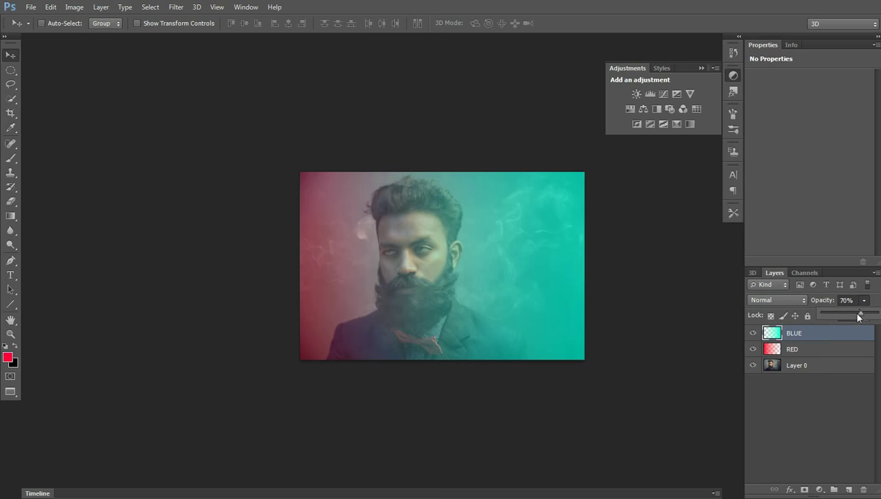
drag(853, 318, 845, 320)
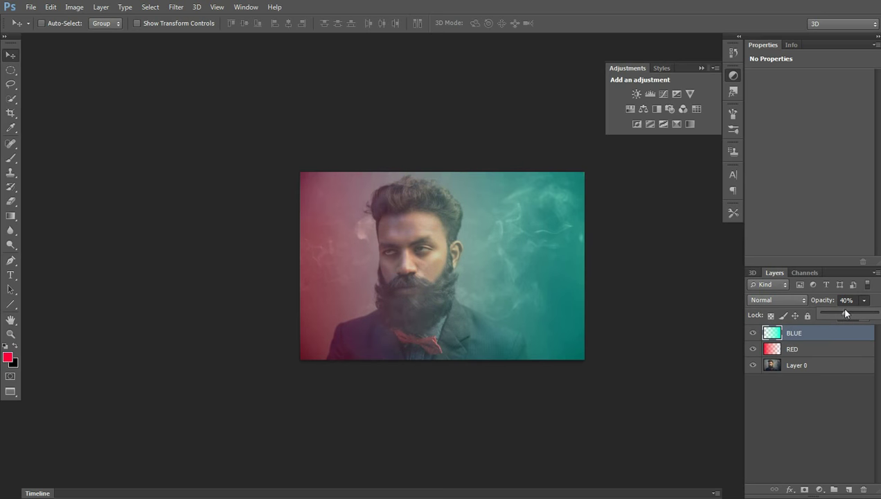
drag(850, 313, 846, 311)
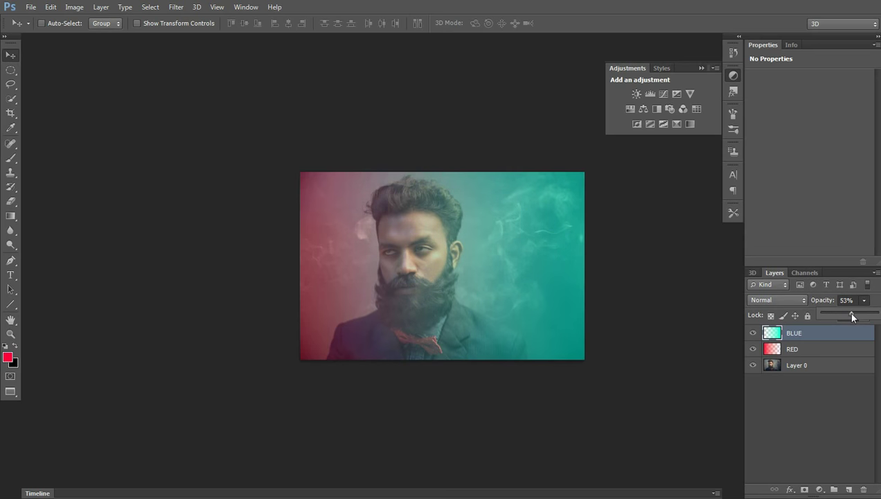
click(753, 349)
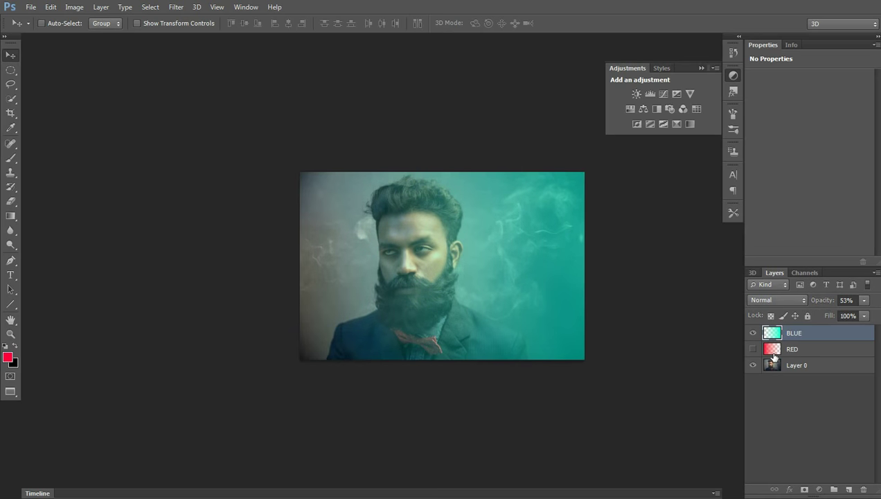
click(767, 350)
click(765, 333)
Add Hue/Saturation, Color Lookup and Channel Mixer adjustment layers above BLUE, in that order.
click(629, 109)
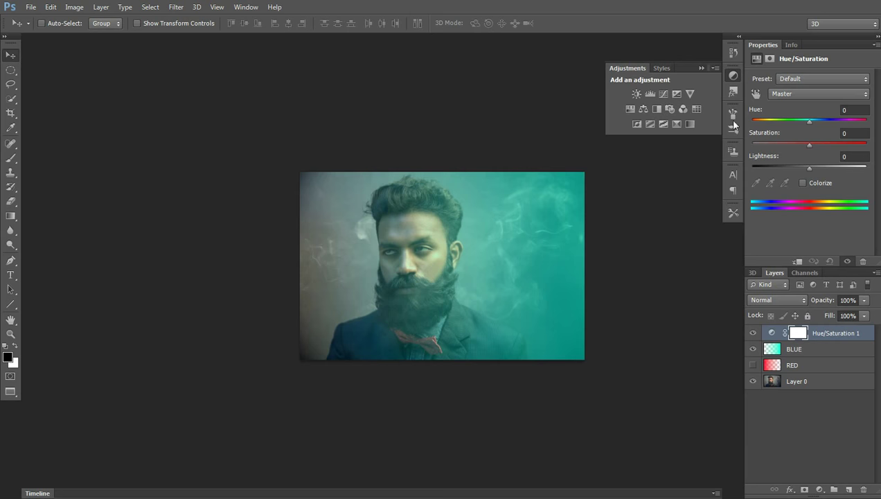
click(691, 115)
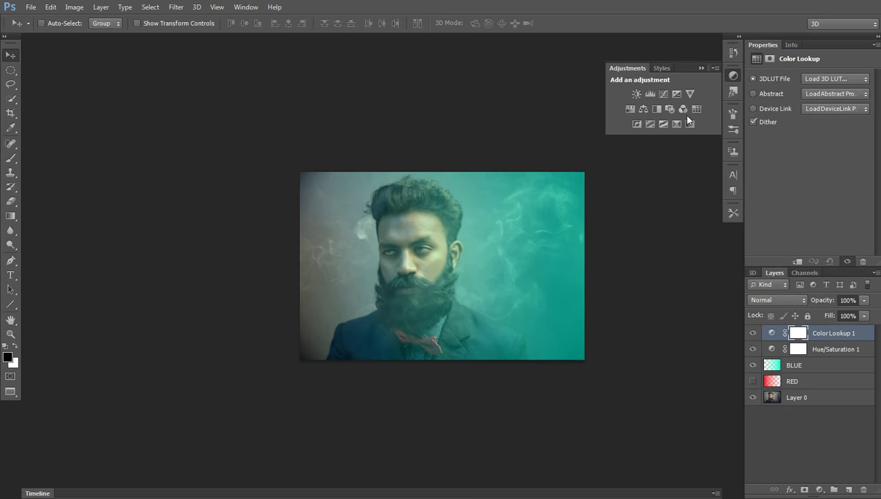
click(679, 112)
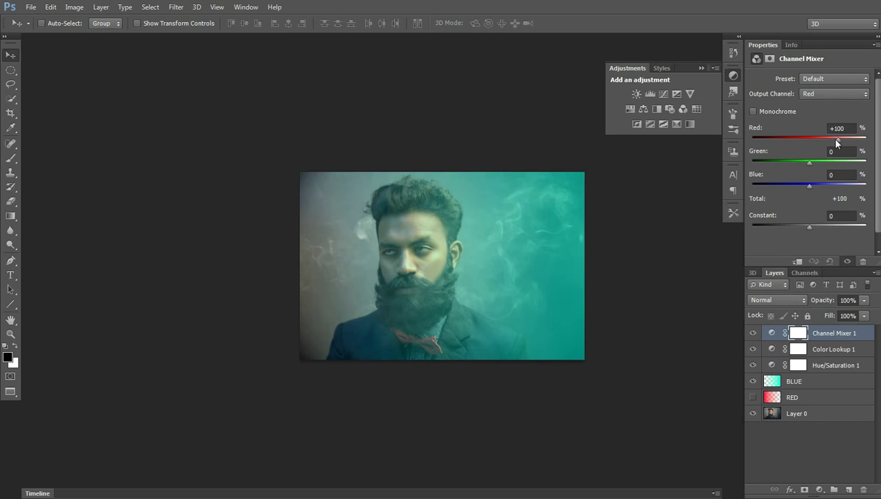
Mix the Channel Mixer's Red output at Red +92%, Green -33%, Blue -13%.
drag(836, 138, 829, 139)
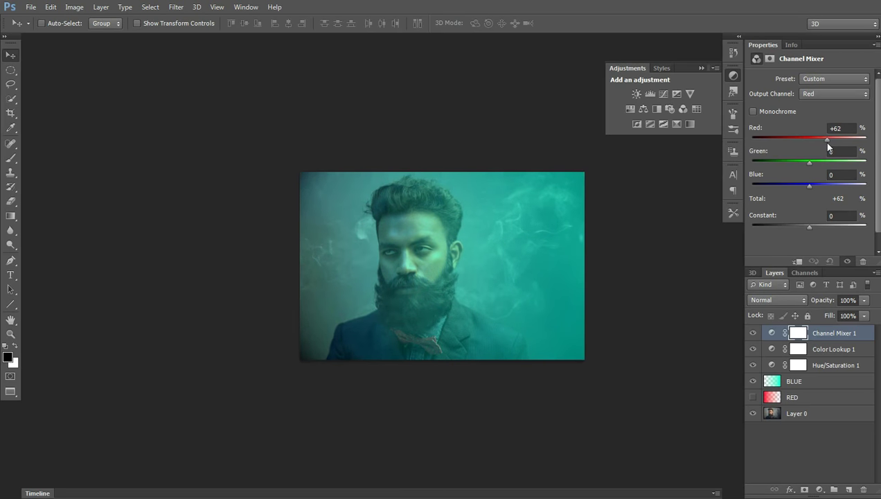
drag(806, 162, 805, 189)
mouse_move(828, 139)
mouse_down()
mouse_move(846, 139)
mouse_move(835, 139)
mouse_up()
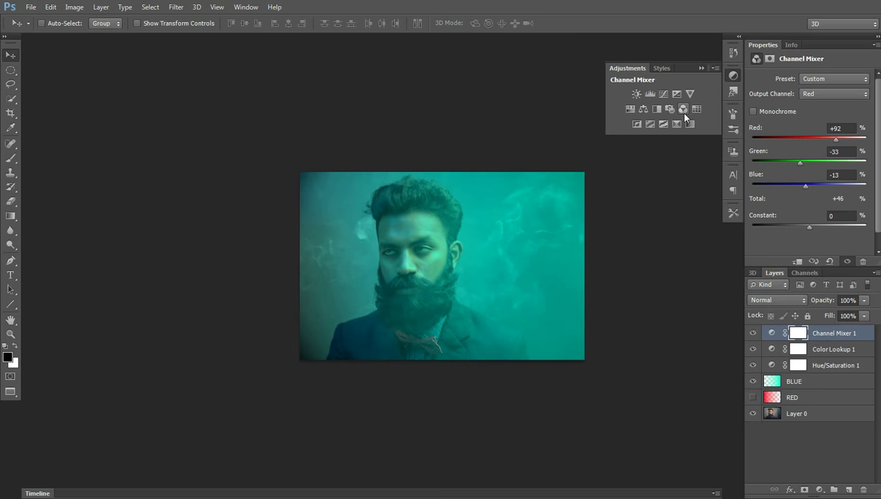
Add a Vibrance layer with Vibrance +22 and Saturation +14, plus a Color Balance layer.
click(690, 93)
mouse_move(809, 89)
mouse_down()
mouse_move(824, 89)
mouse_move(817, 112)
mouse_up()
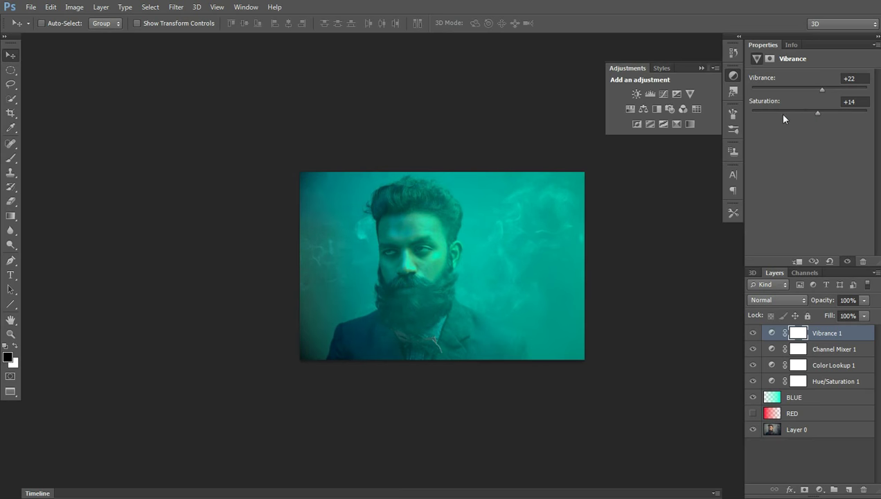
click(641, 111)
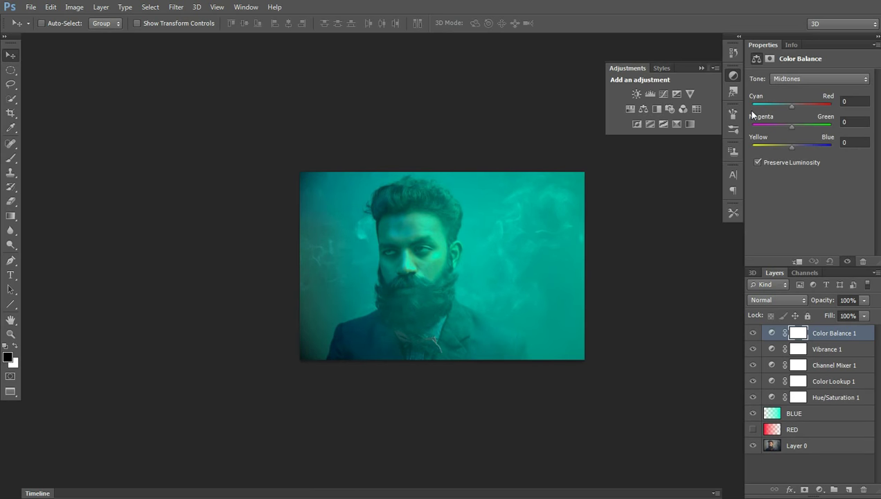
Set the Color Balance midtones to Cyan-Red +90 and Magenta-Green -93.
mouse_move(792, 104)
mouse_down()
mouse_move(777, 105)
mouse_move(787, 105)
mouse_move(788, 127)
mouse_move(759, 141)
mouse_up()
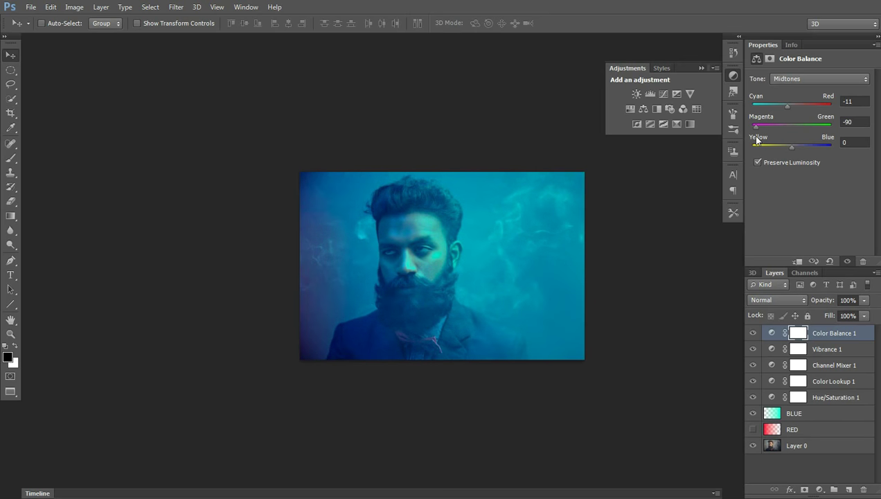
mouse_move(783, 108)
mouse_down()
mouse_move(773, 109)
mouse_move(813, 111)
mouse_up()
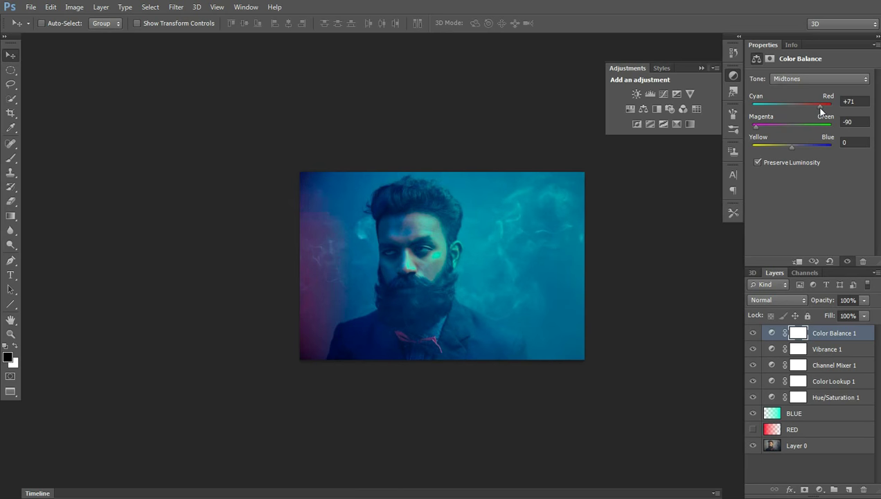
mouse_move(755, 127)
mouse_down()
mouse_move(749, 132)
mouse_move(765, 131)
mouse_up()
drag(817, 106, 827, 105)
drag(778, 129, 756, 137)
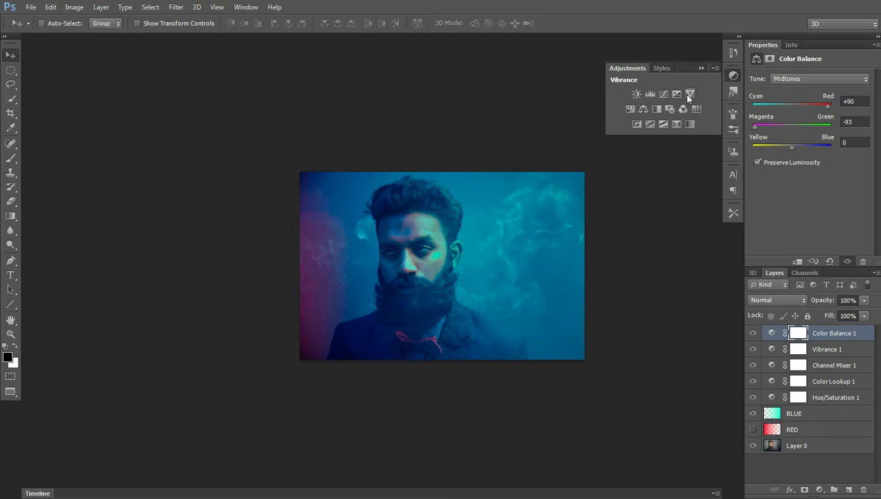